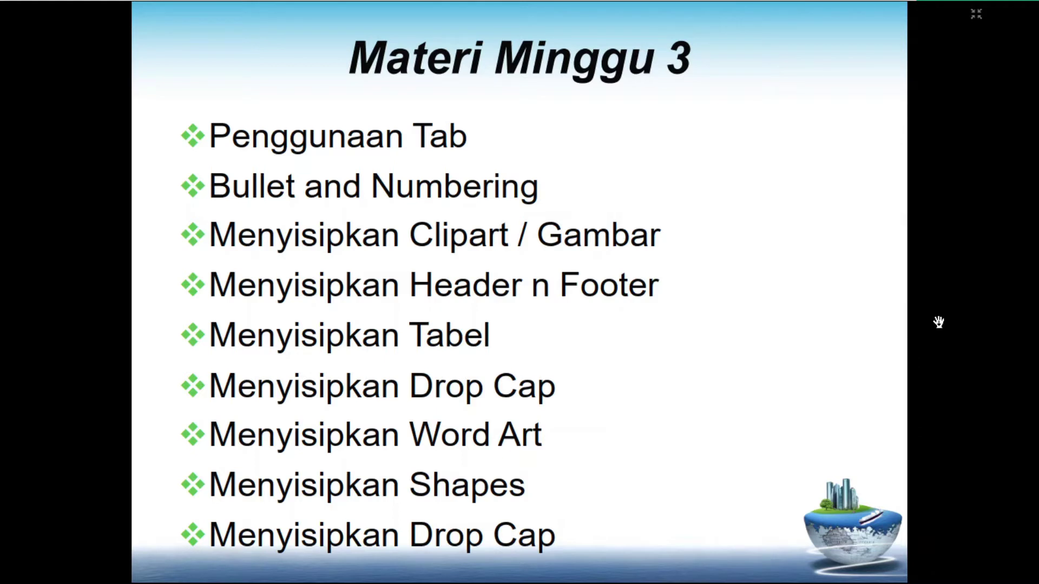
Advance the presentation from the 'Materi Minggu 3' slide to the 'Tab' slide.
key("Right")
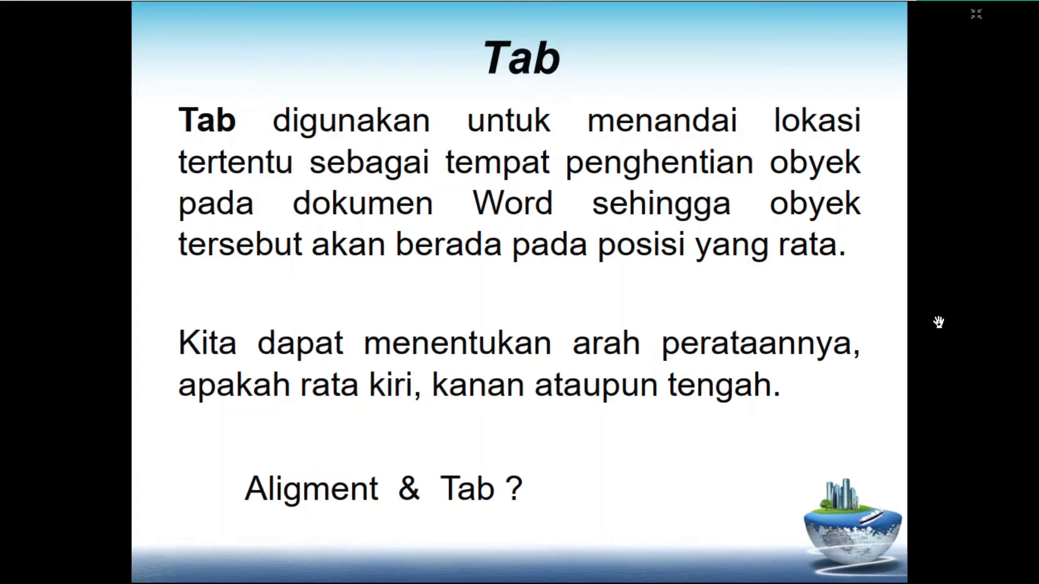
Advance two slides to 'Left Tab' (page 5 of 25) and exit full-screen mode.
key("Right")
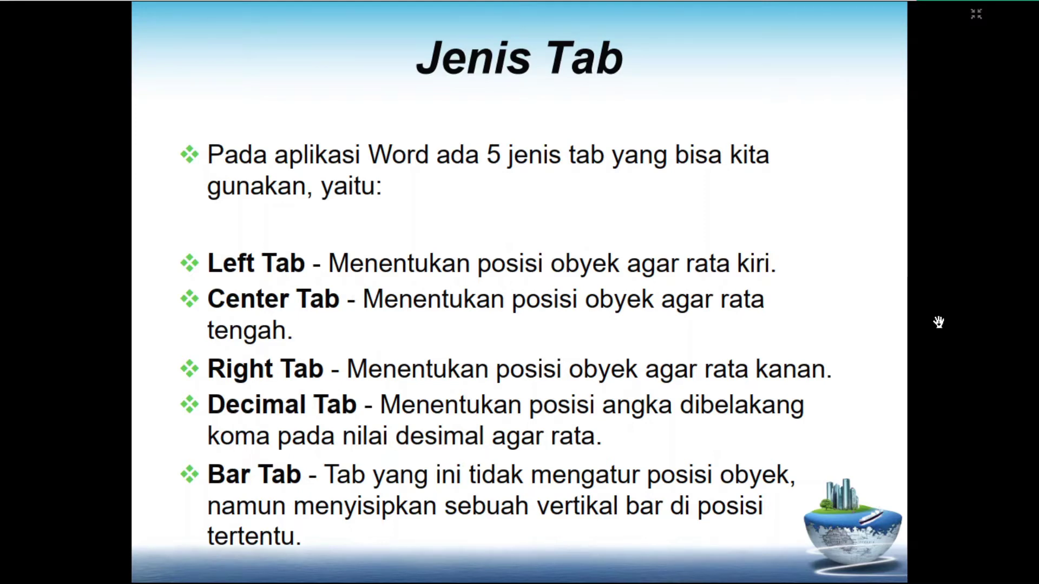
key("Right")
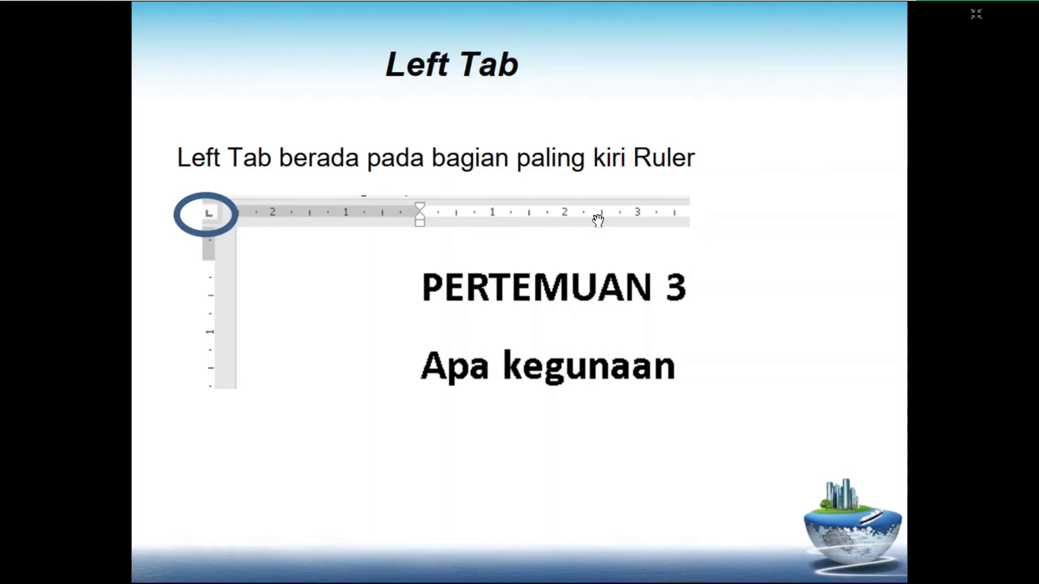
key("Escape")
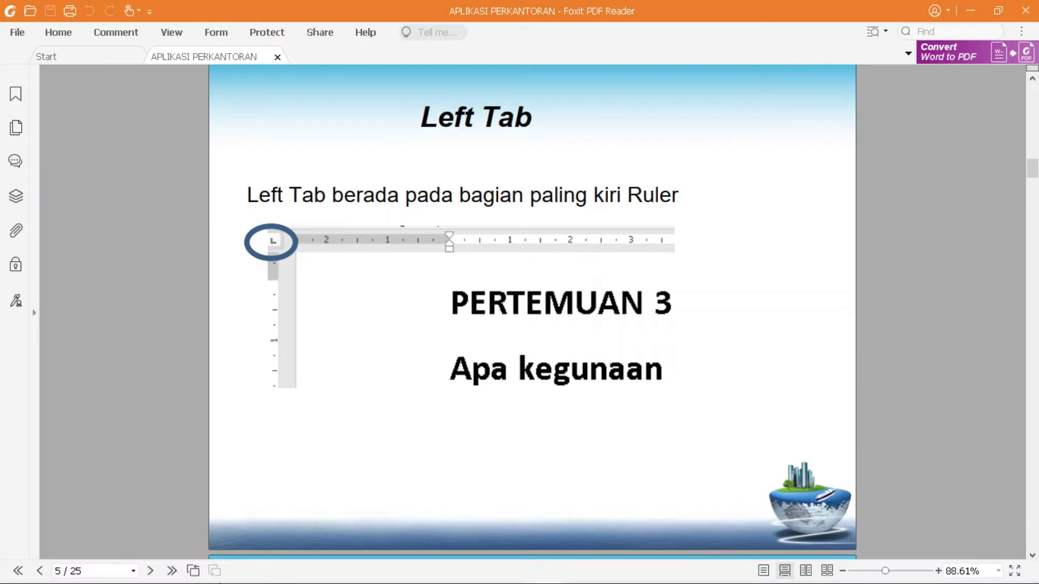
In the Contoh Surat Lamaran letter, select the address lines from 'Yth. Kepala Personalia' to 'Jambi'.
left_click(206, 569)
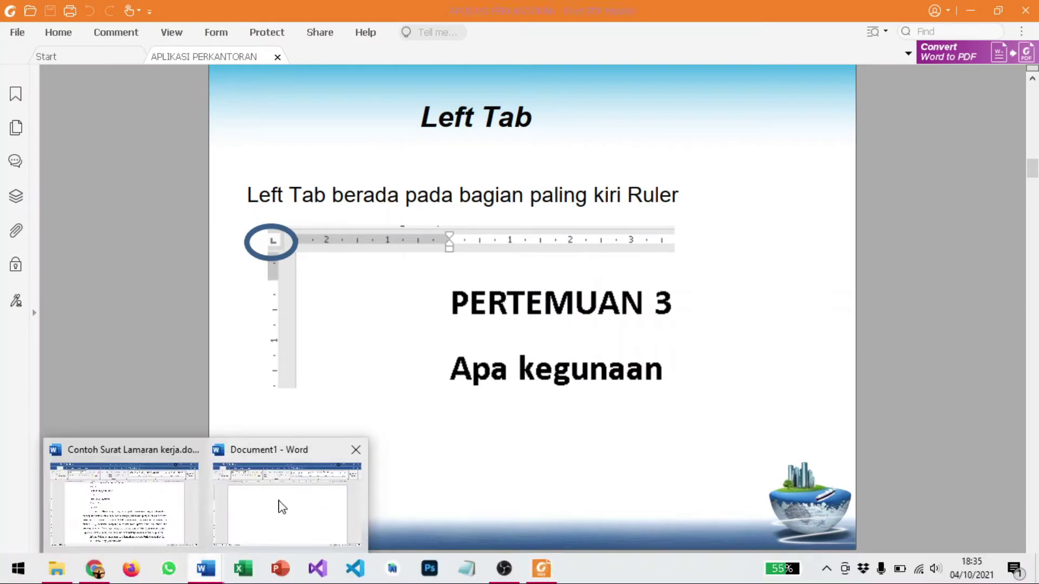
left_click(158, 506)
scroll(728, 274, "up", 5)
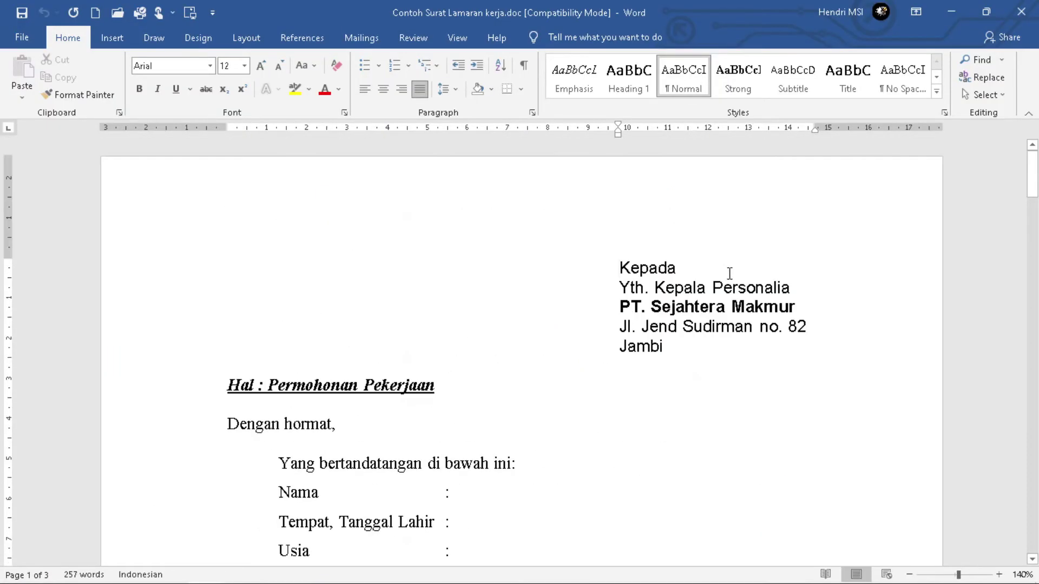
left_click(691, 349)
left_click(688, 349)
left_click_drag(682, 351, 619, 288)
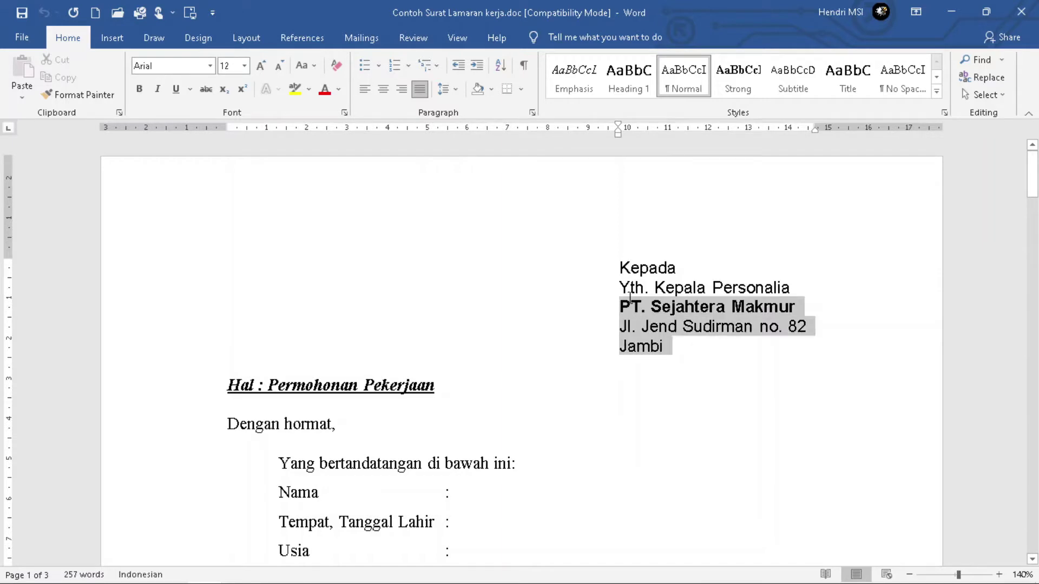
left_click(692, 347)
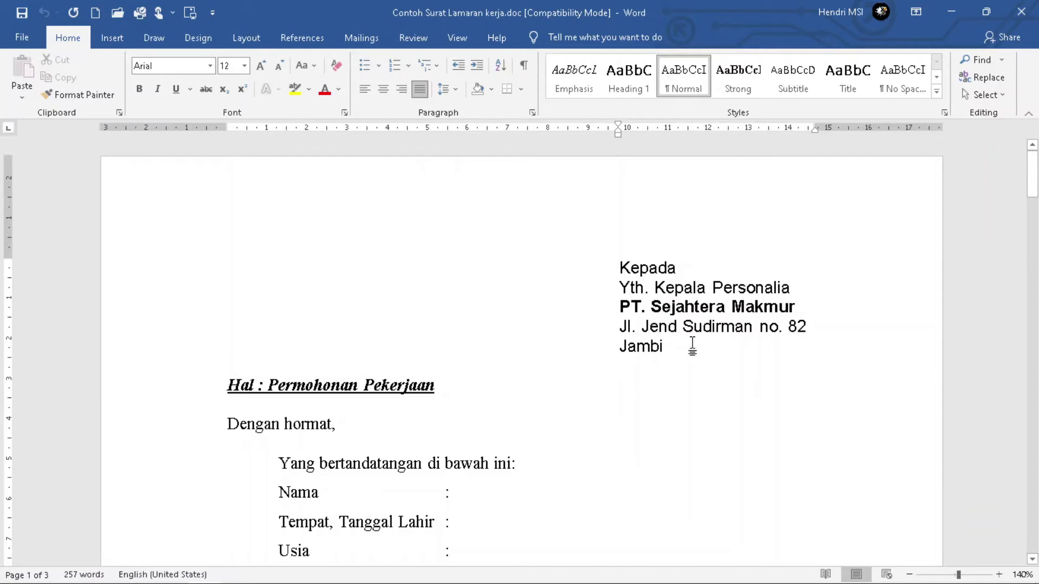
Switch from the PDF slides to the blank Document1 in Word.
key("alt+Tab")
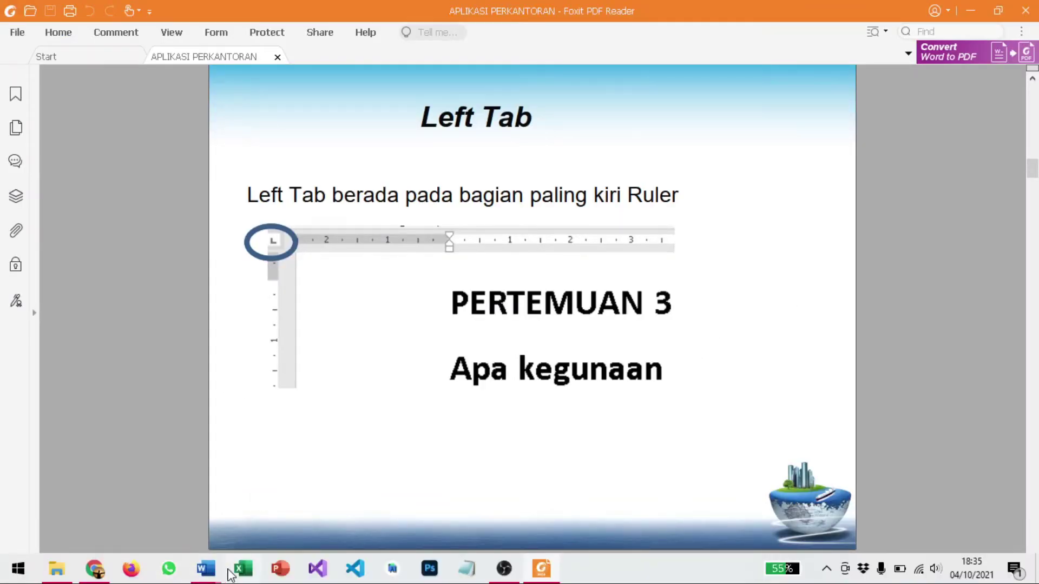
left_click(211, 568)
left_click(313, 520)
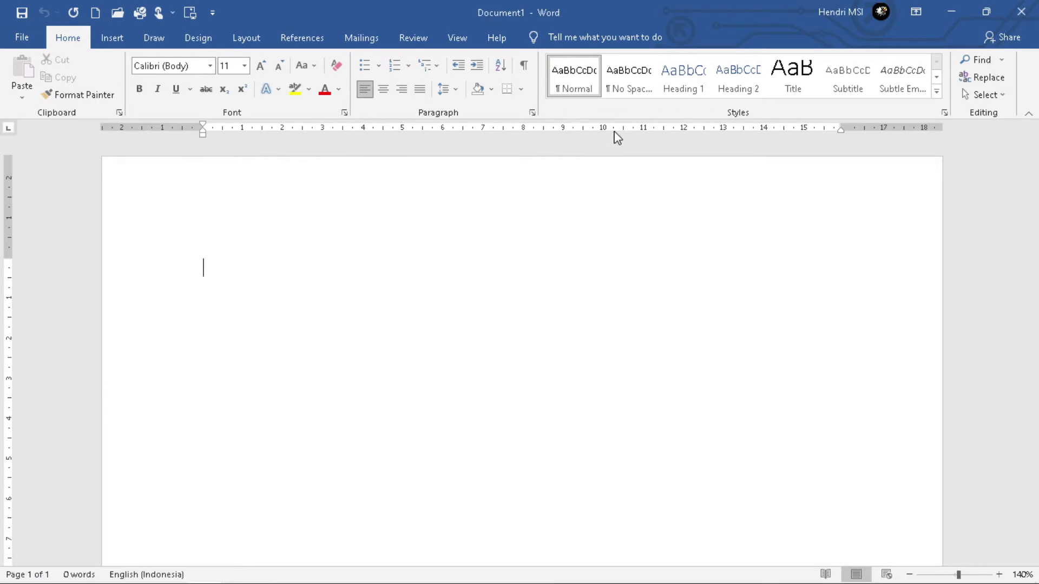
Add a left tab stop near 10.3 cm and type 'Kepada yth' and 'Bapak/ ibu' aligned to it.
left_click(614, 129)
key("super+plus")
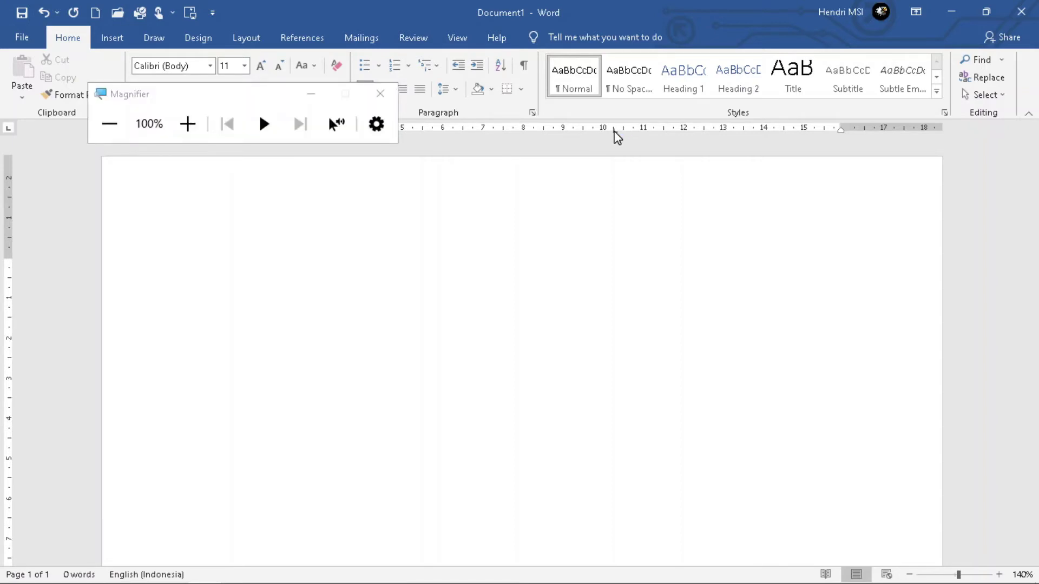
key("super+plus")
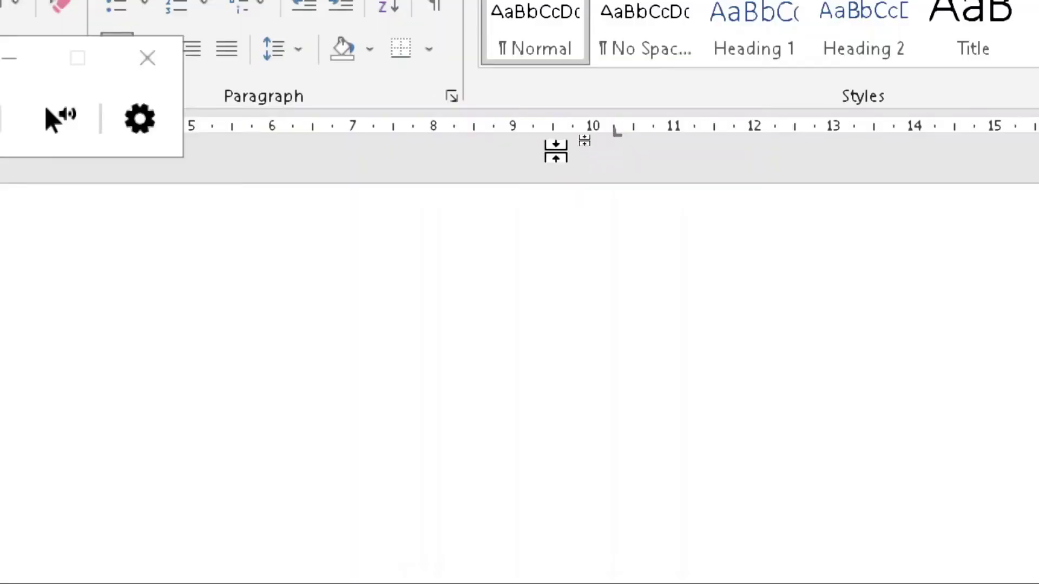
left_click(184, 54)
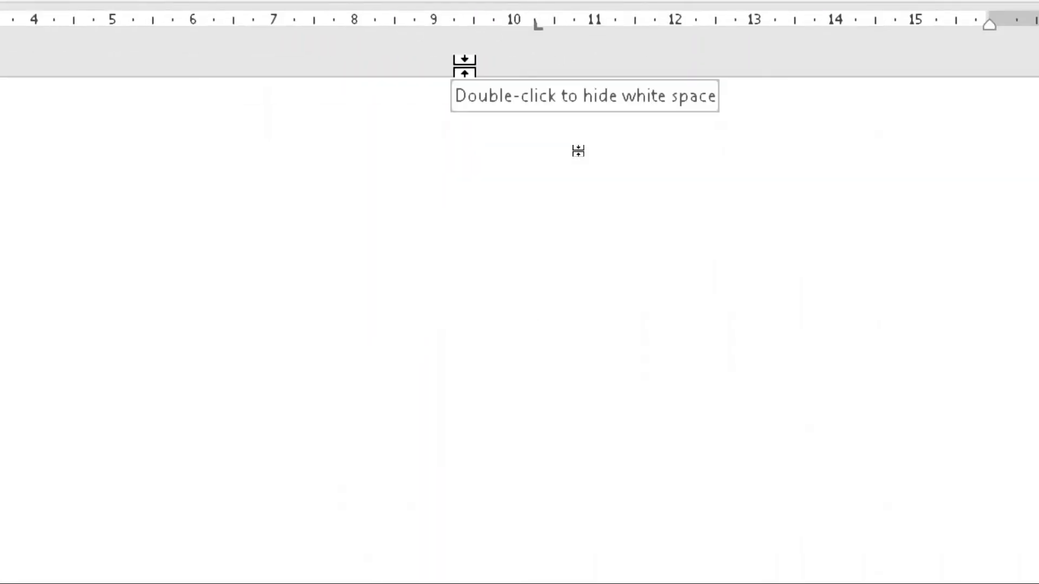
type("ke")
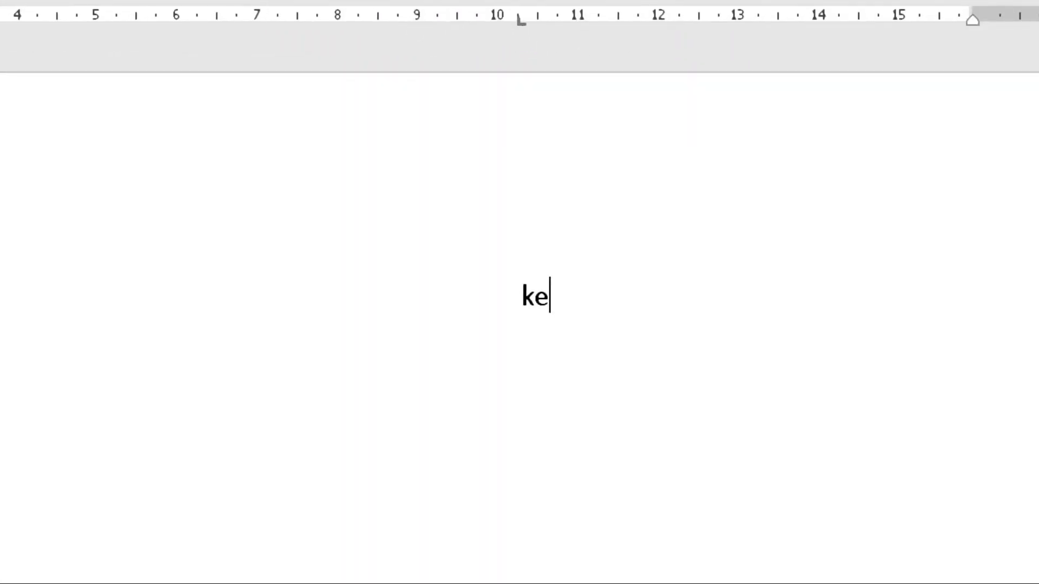
type("pada yth")
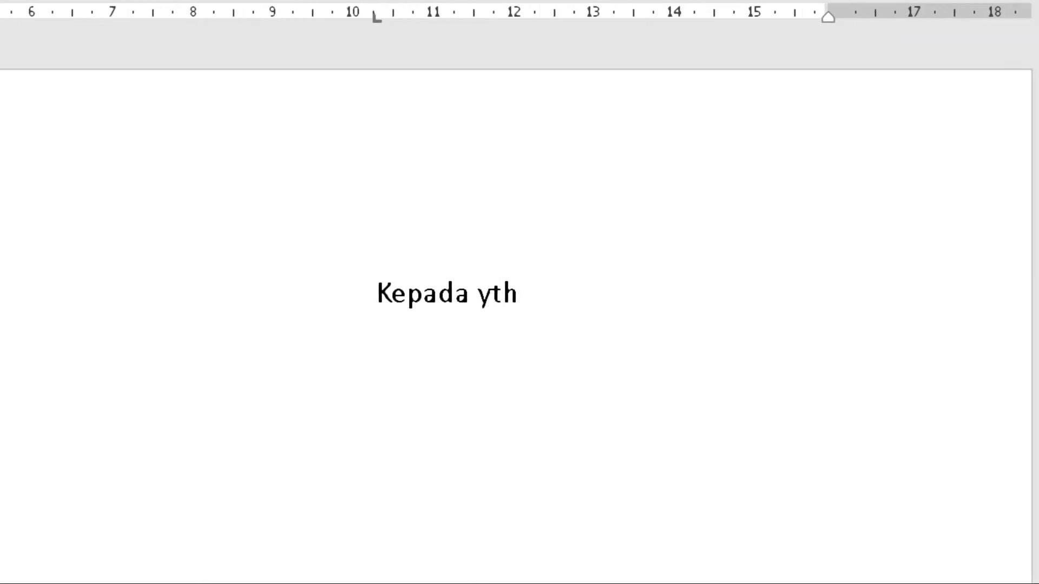
key("Return")
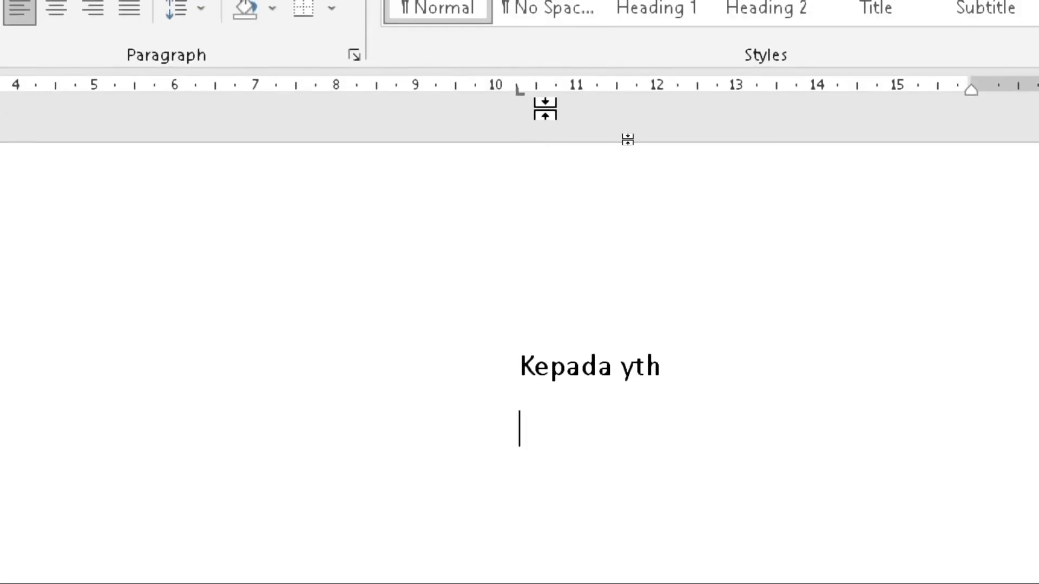
type("bapak")
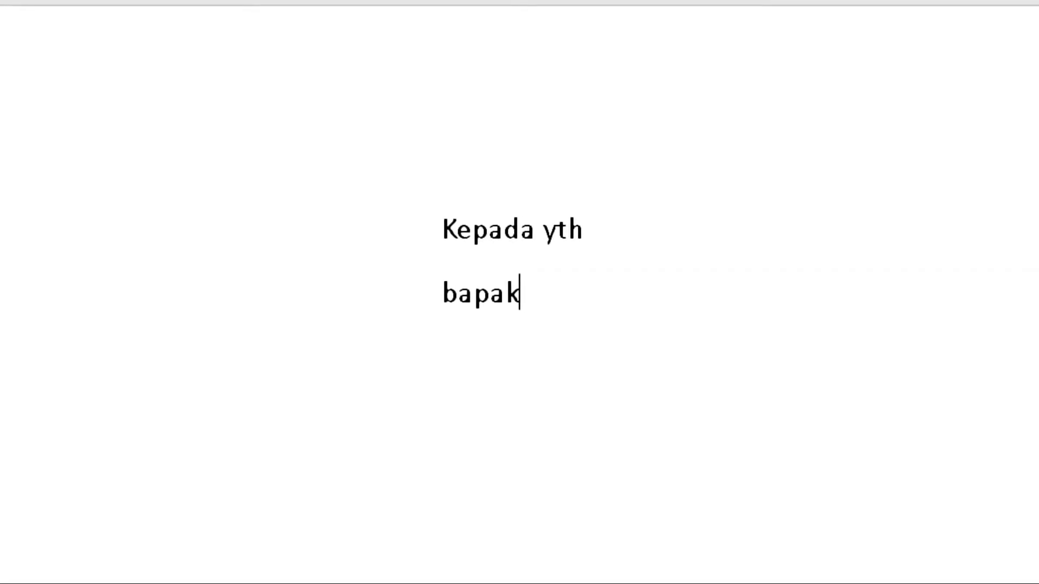
type("/ ibu")
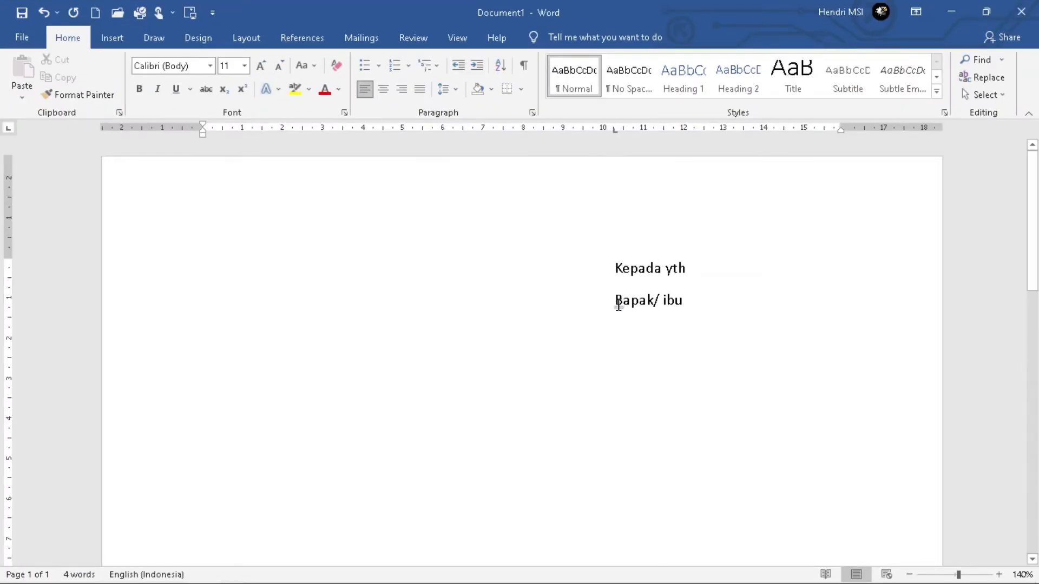
key("super+plus")
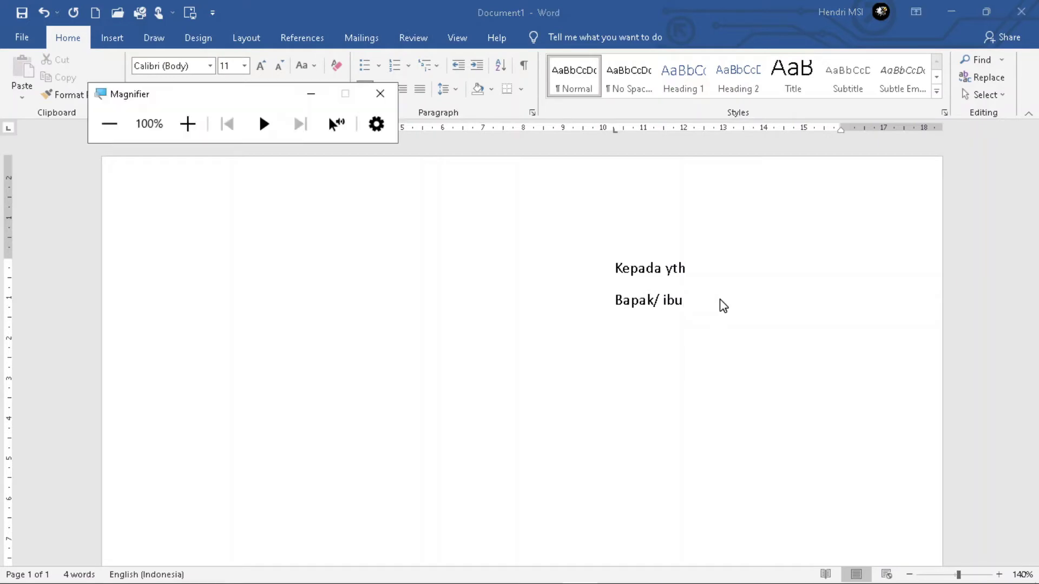
left_click(326, 103)
mouse_move(389, 568)
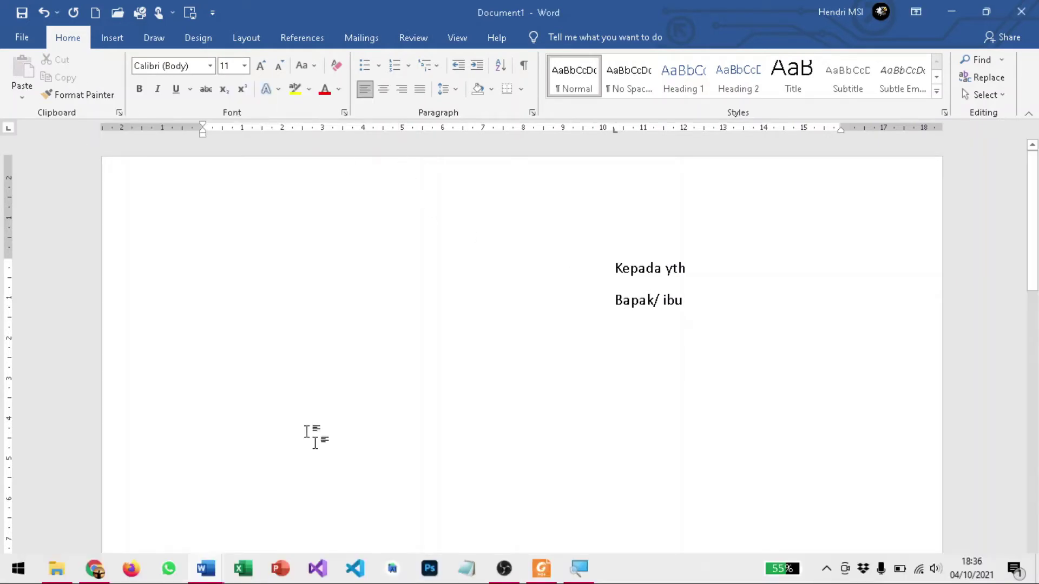
Cycle the ruler's tab selector past center and decimal until it shows Right Tab.
key("super+plus")
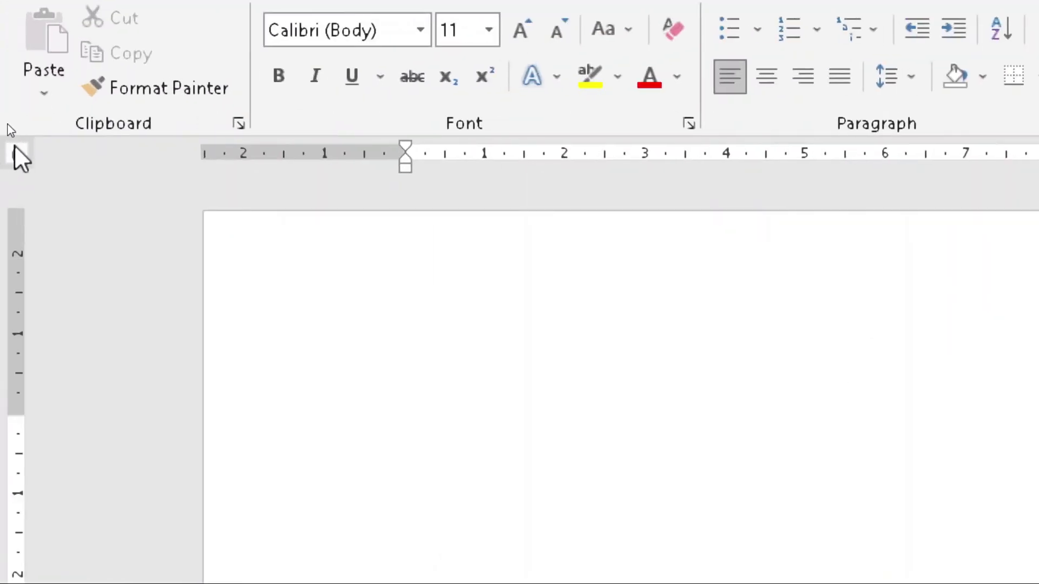
left_click(15, 156)
left_click(18, 156)
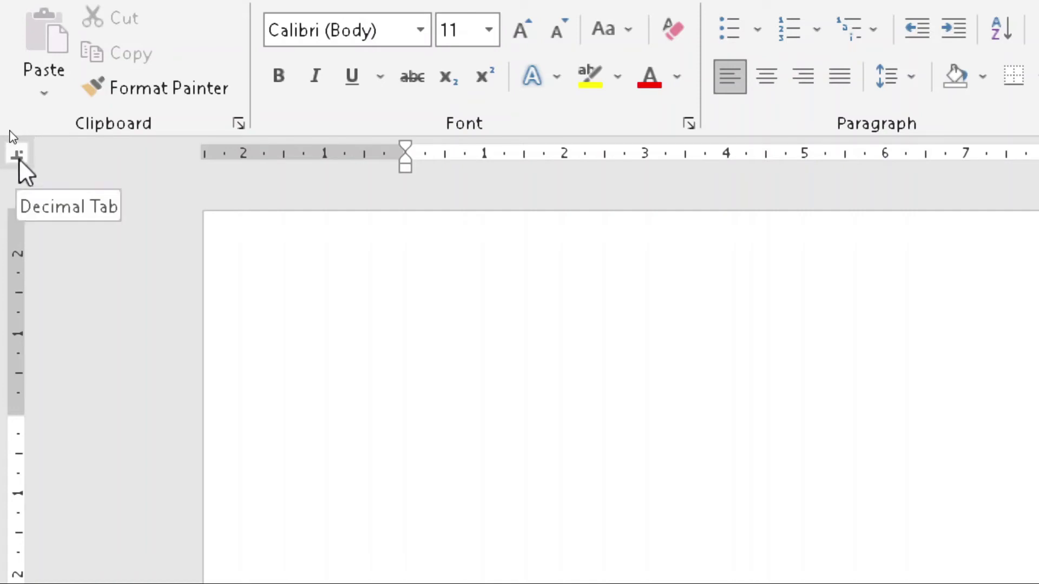
left_click(17, 156)
left_click(19, 157)
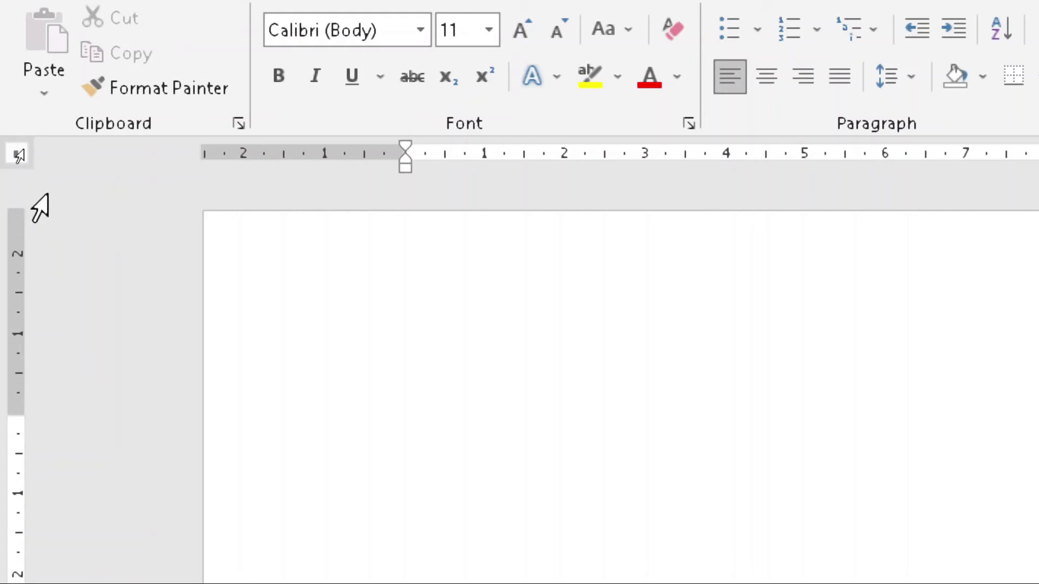
left_click(18, 156)
left_click(17, 155)
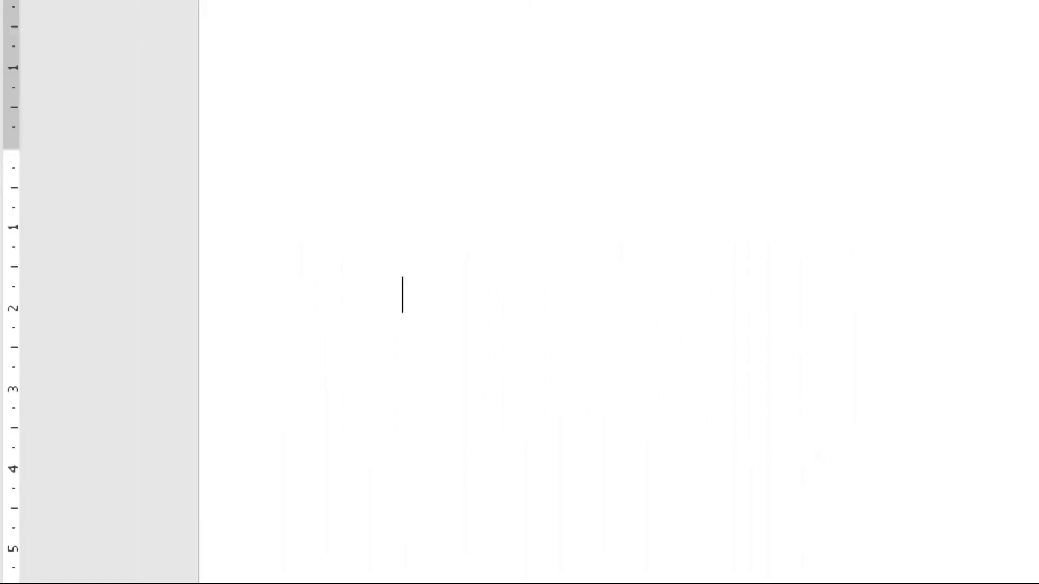
Type 'Menu makanan' with 'Baso sapi' below it, then place a right tab stop at 14 cm.
type("menu maka")
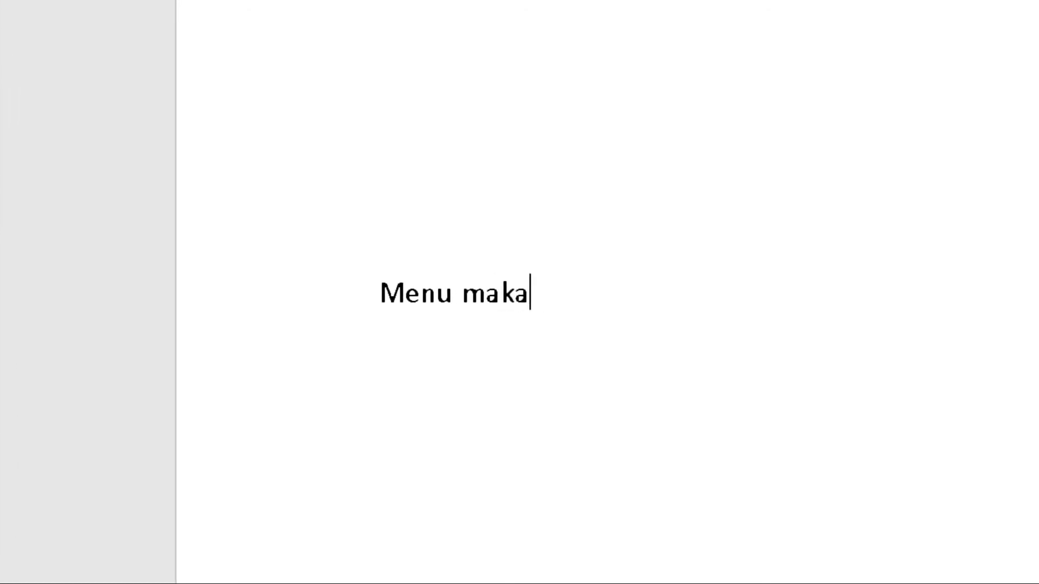
type("na")
type("n")
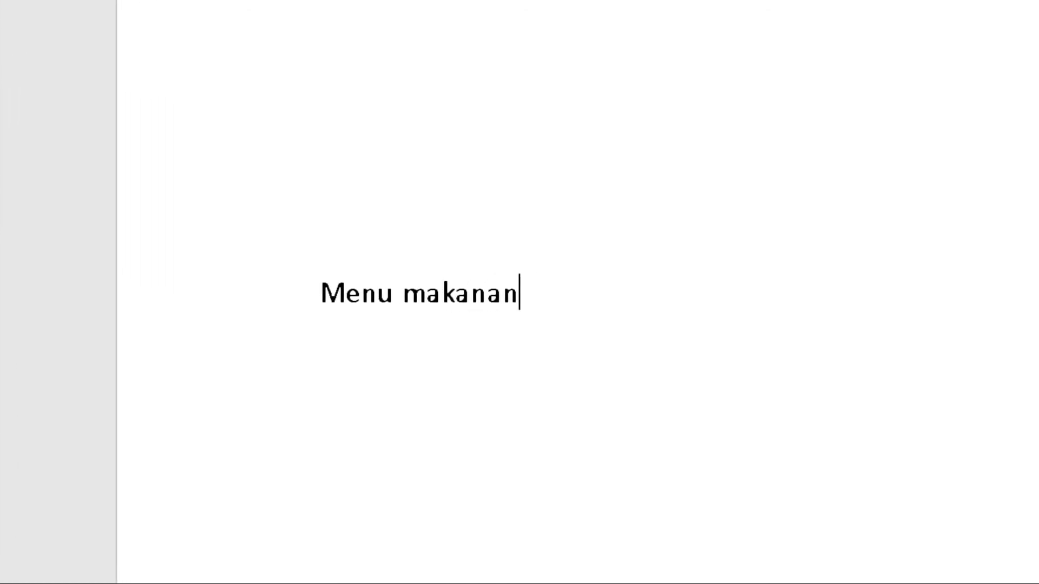
key("Return")
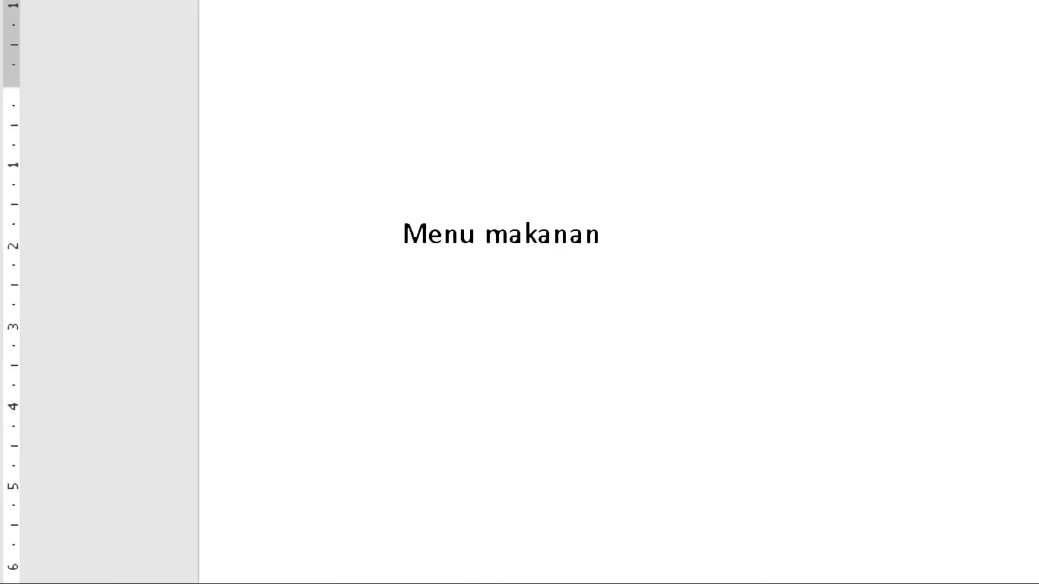
type("baso s")
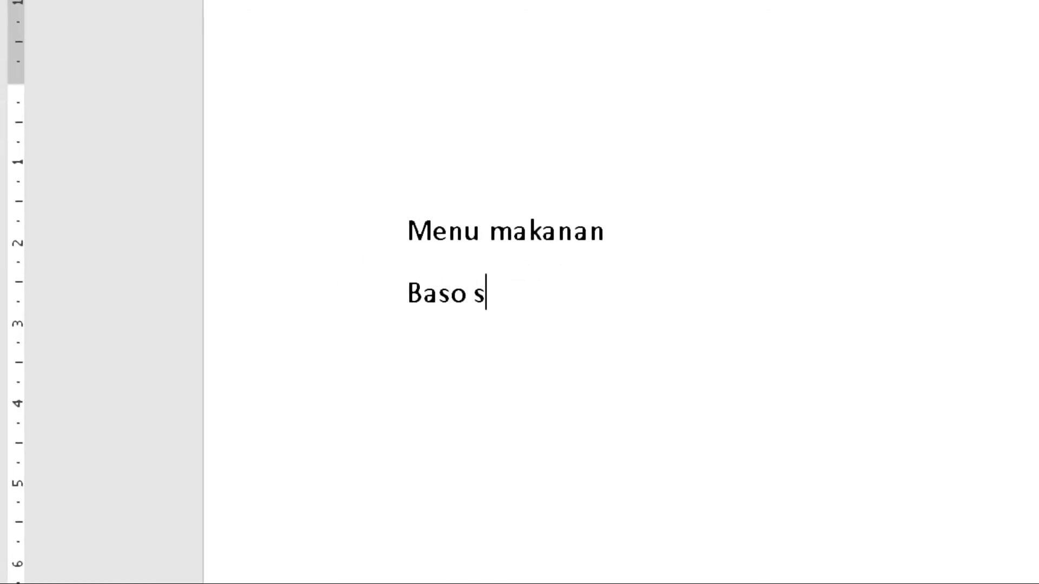
type("apa")
type("i")
key("BackSpace")
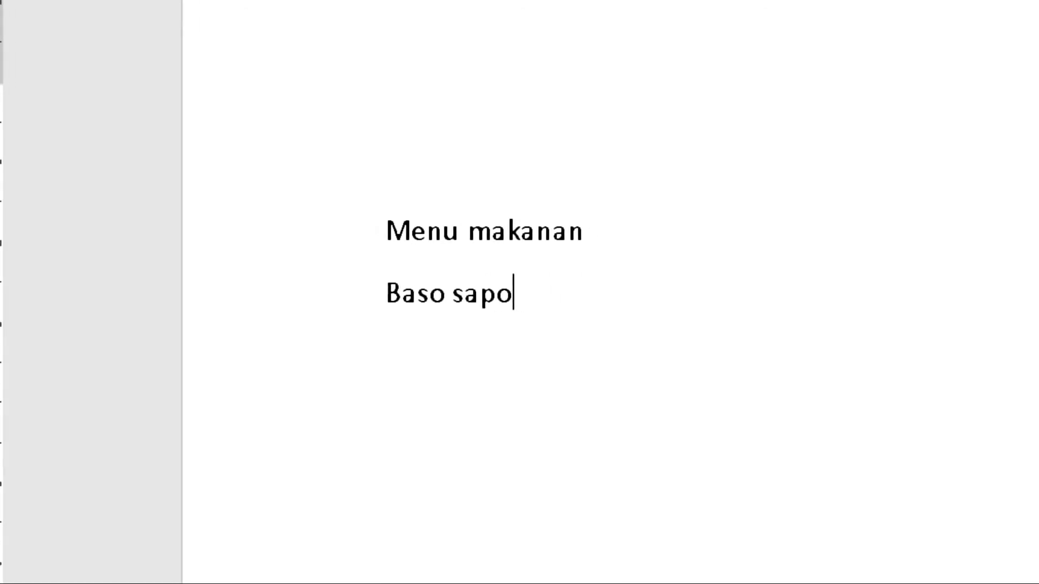
key("BackSpace")
type("ibu")
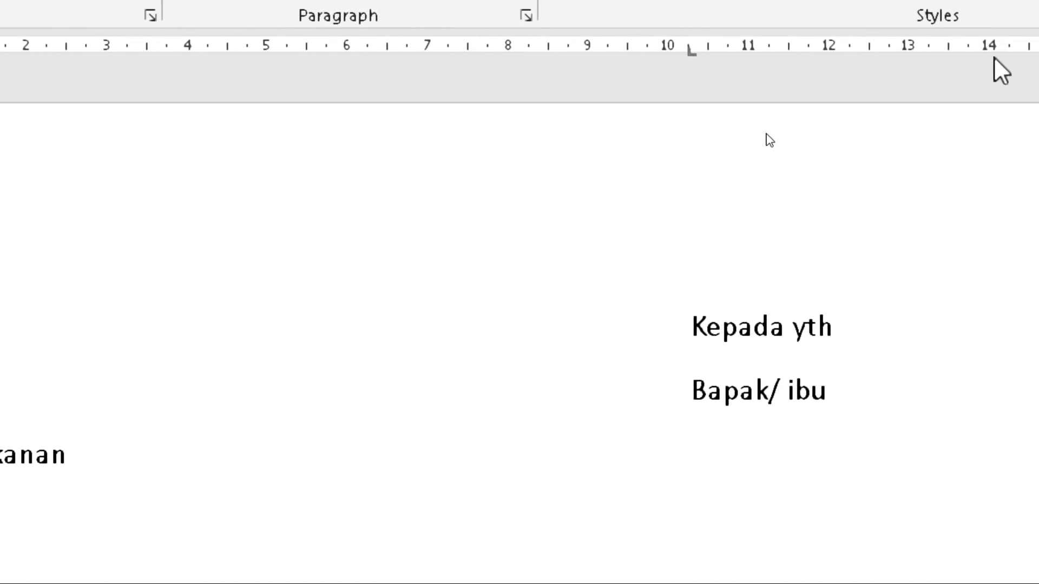
left_click_drag(993, 53, 994, 53)
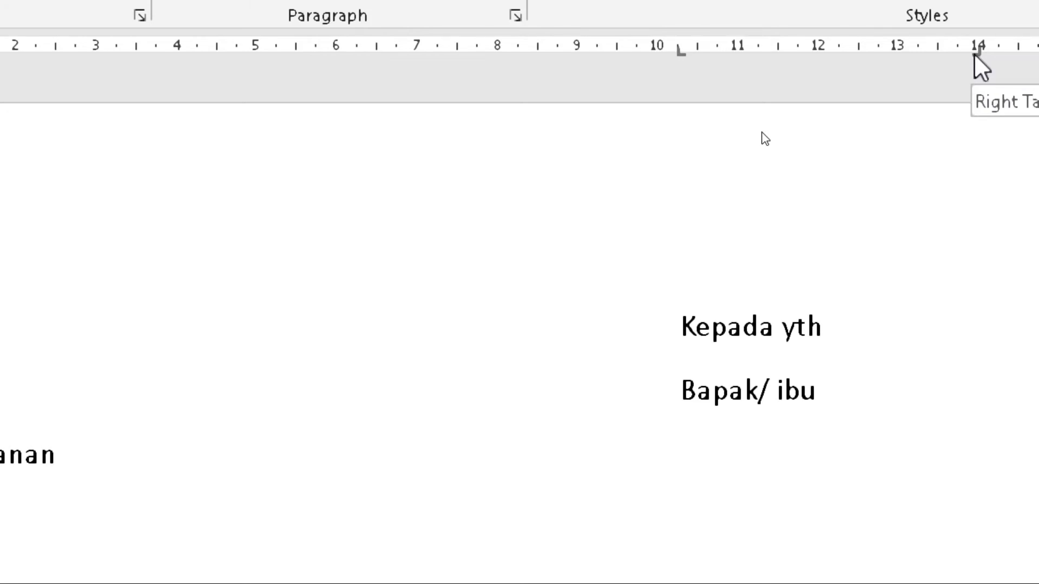
In the Tabs dialog, give the 14 cm tab stop leader option 2 (dots).
double_click(974, 53)
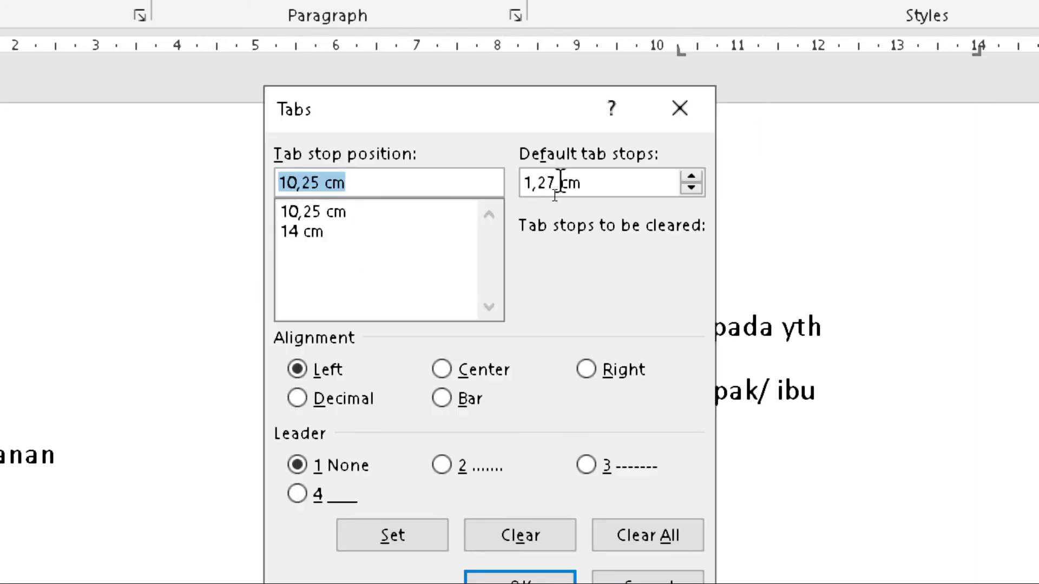
left_click(329, 232)
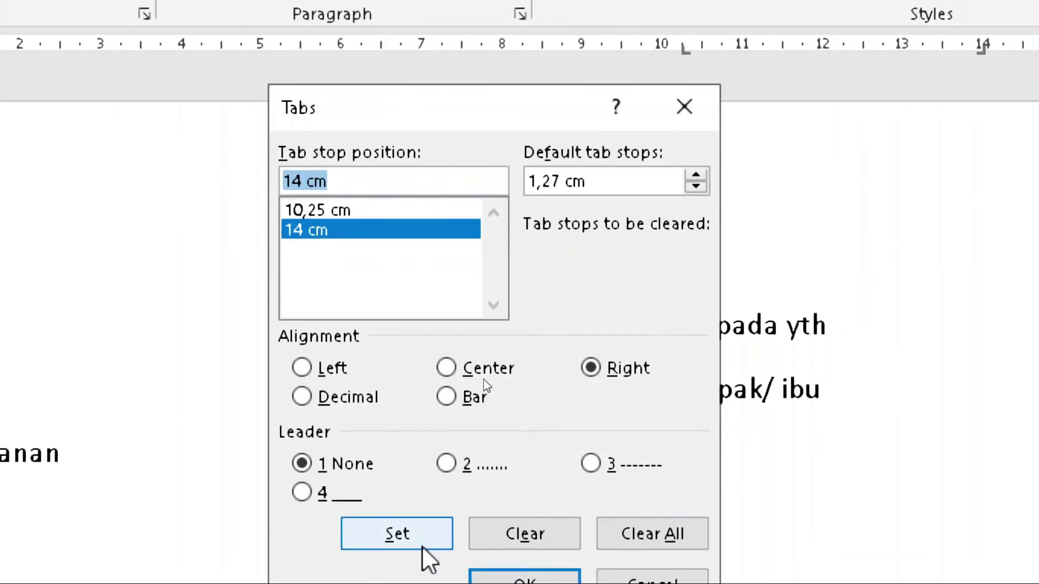
left_click(443, 464)
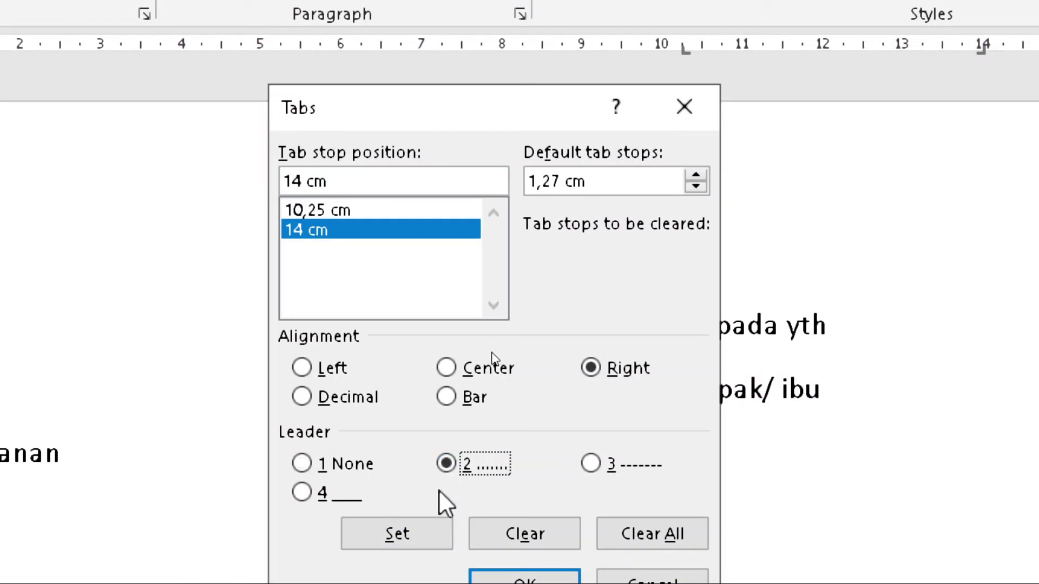
left_click(411, 534)
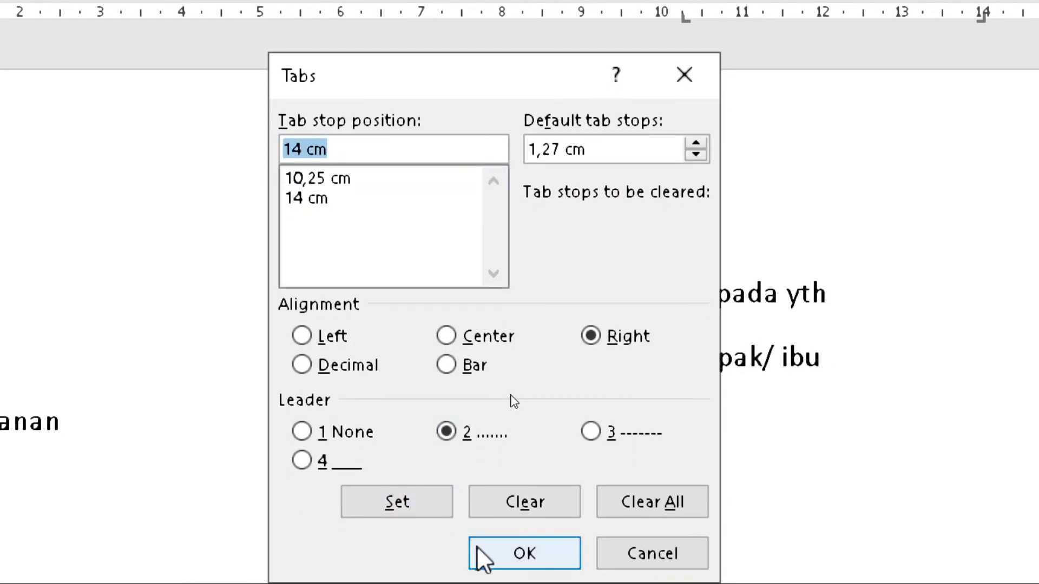
left_click(571, 551)
type("Baso sapi")
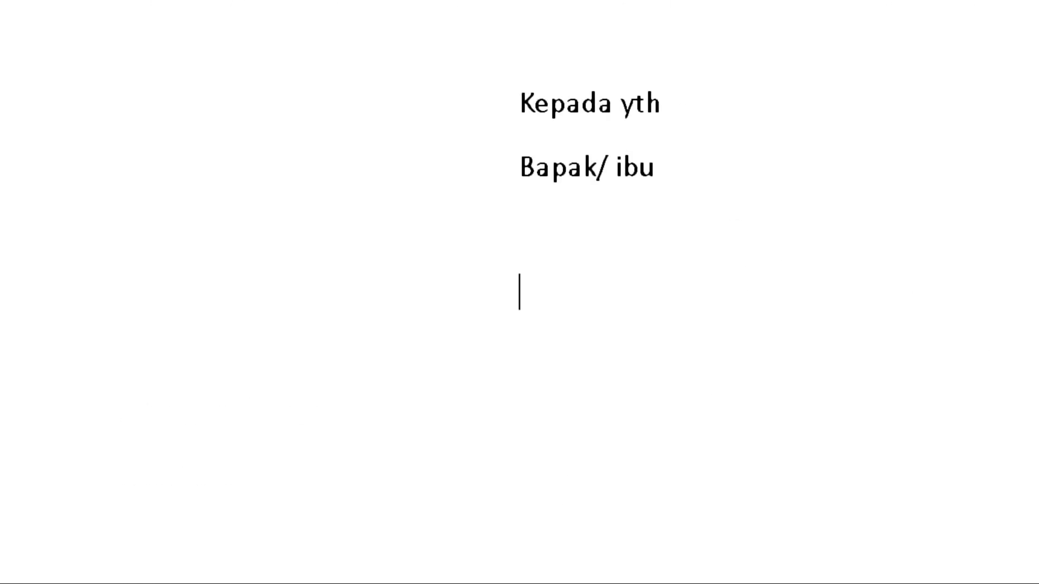
Type a row of dots and briefly select the 'Kepada yth' and 'Bapak/ ibu' lines.
type("..................................... 1")
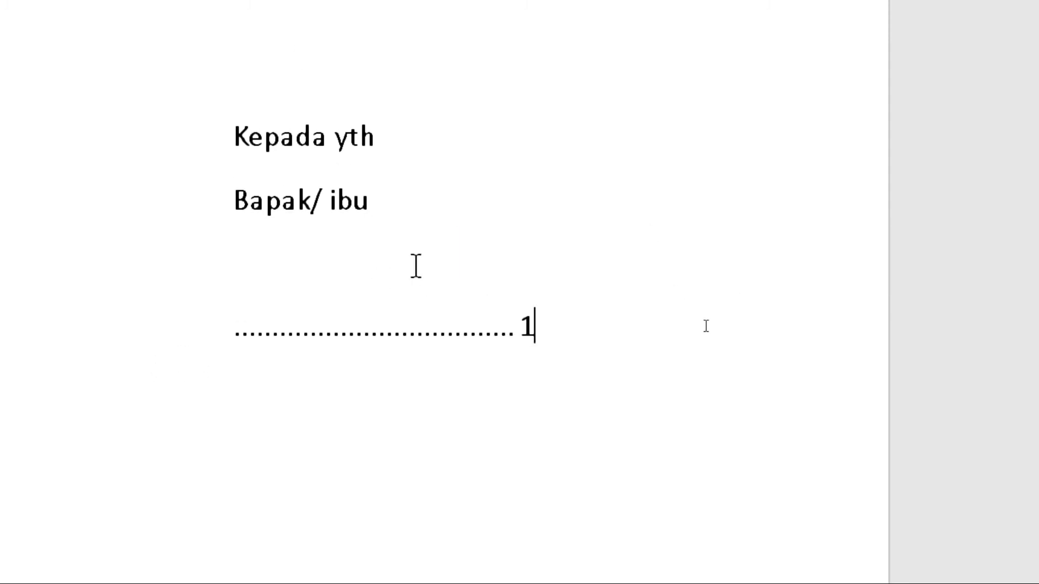
left_click_drag(389, 184, 87, 68)
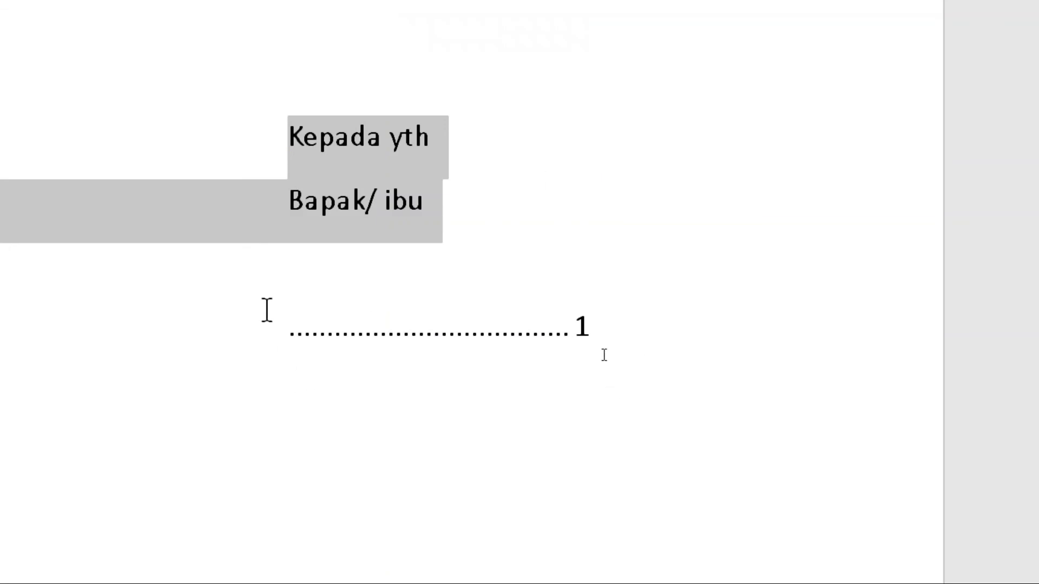
left_click(283, 295)
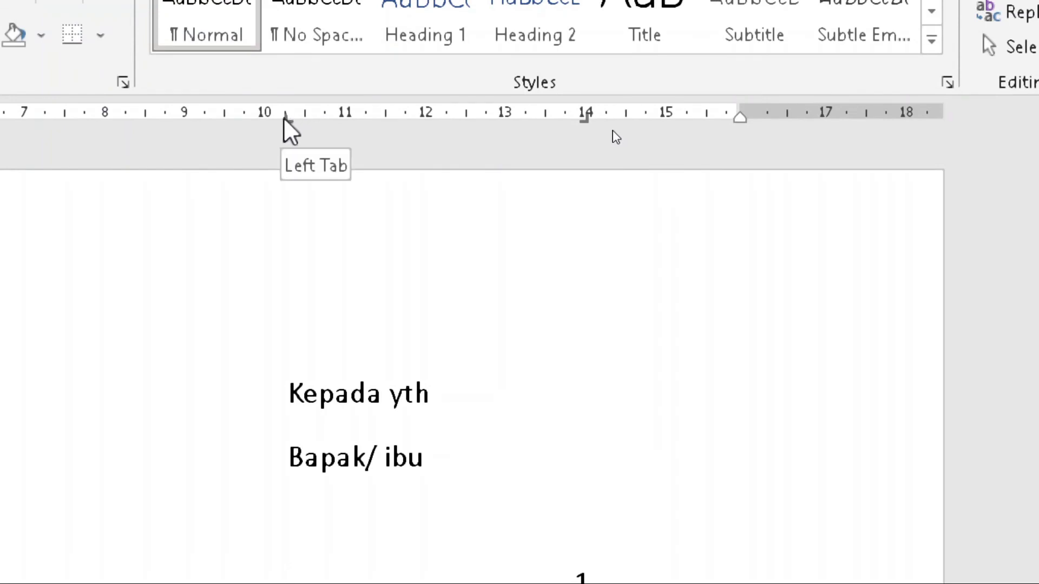
Drag the 10 cm and 14 cm tab stops off the ruler and delete the extra tab before '1'.
left_click_drag(283, 118, 297, 233)
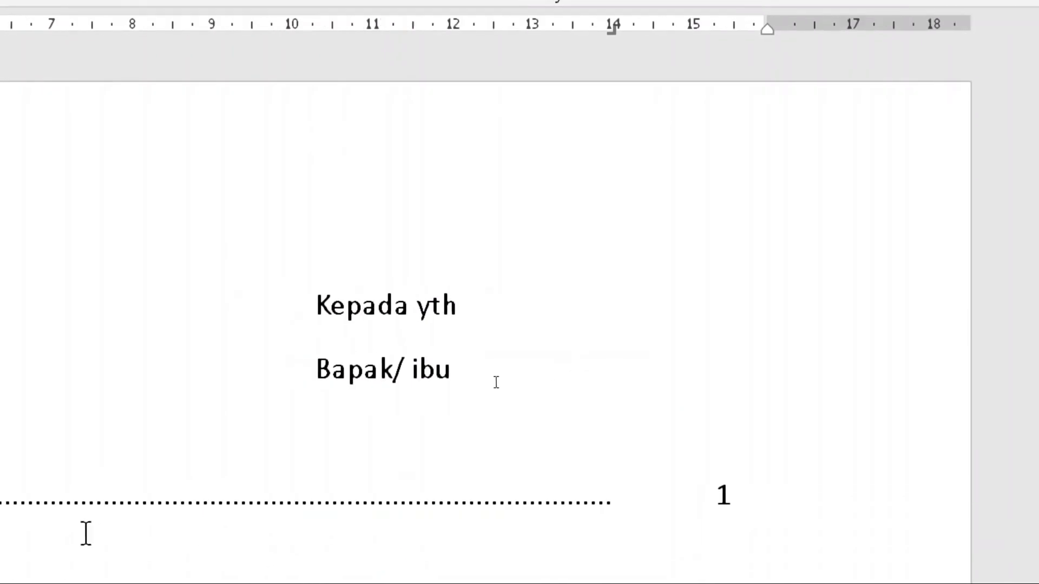
scroll(137, 344, "down", 5)
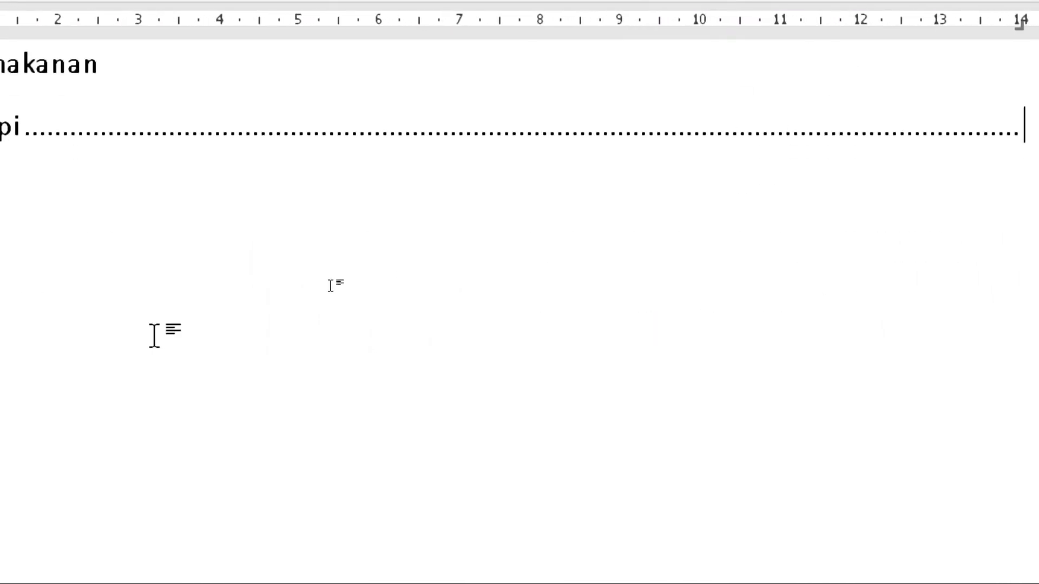
scroll(155, 335, "up", 5)
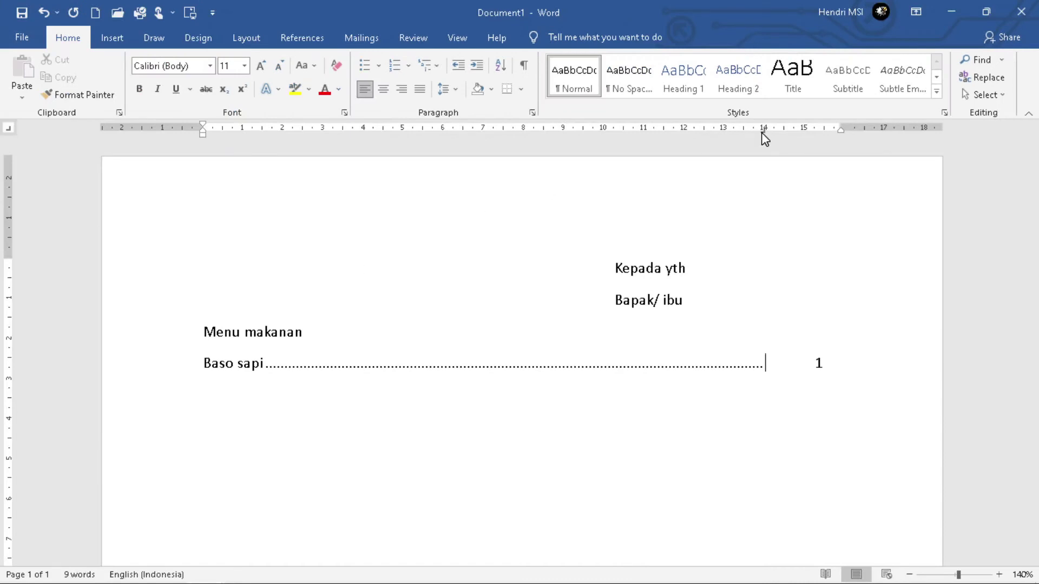
left_click_drag(763, 128, 763, 165)
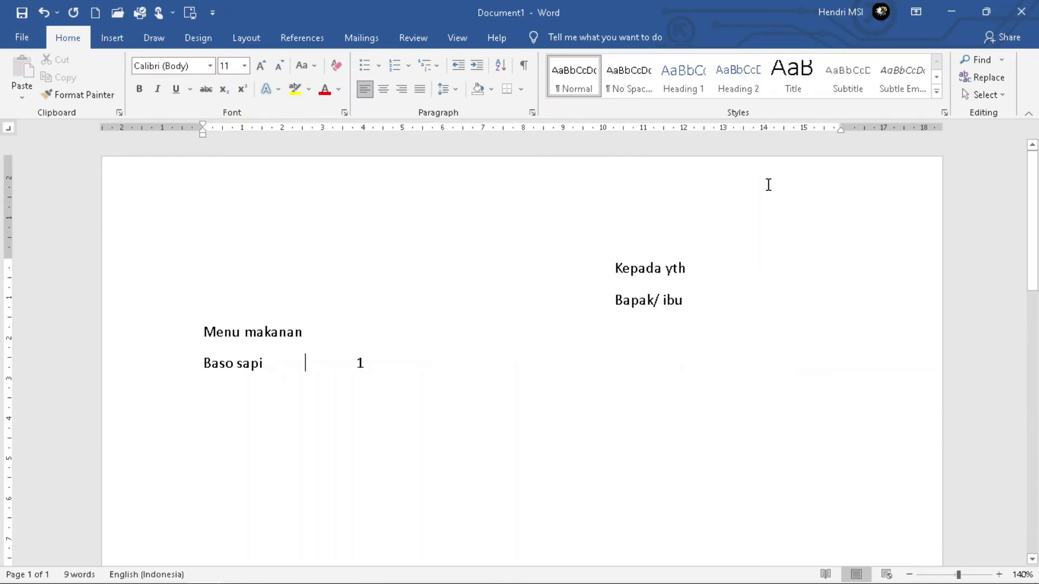
key("BackSpace")
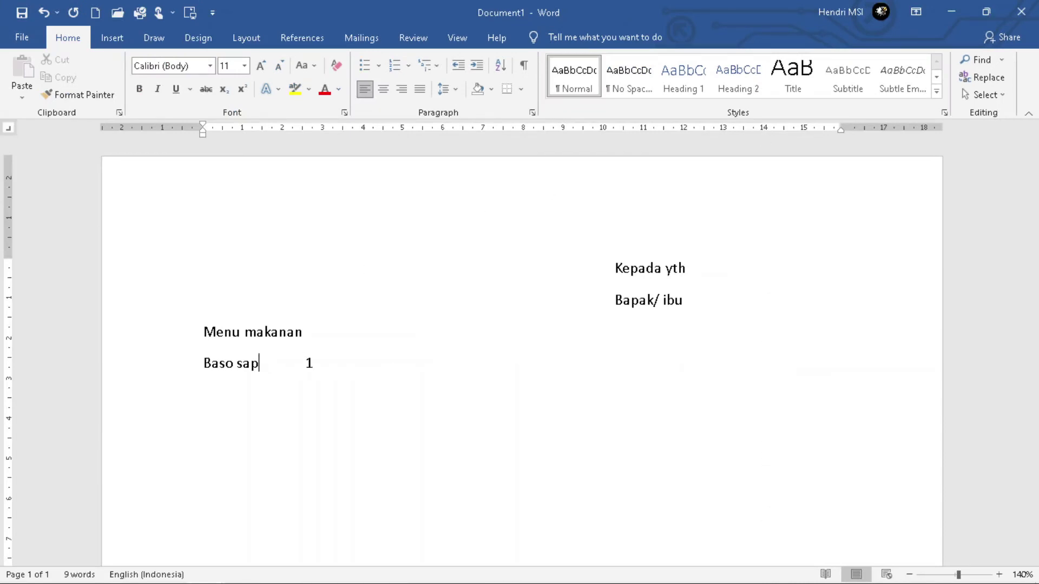
key("super+plus")
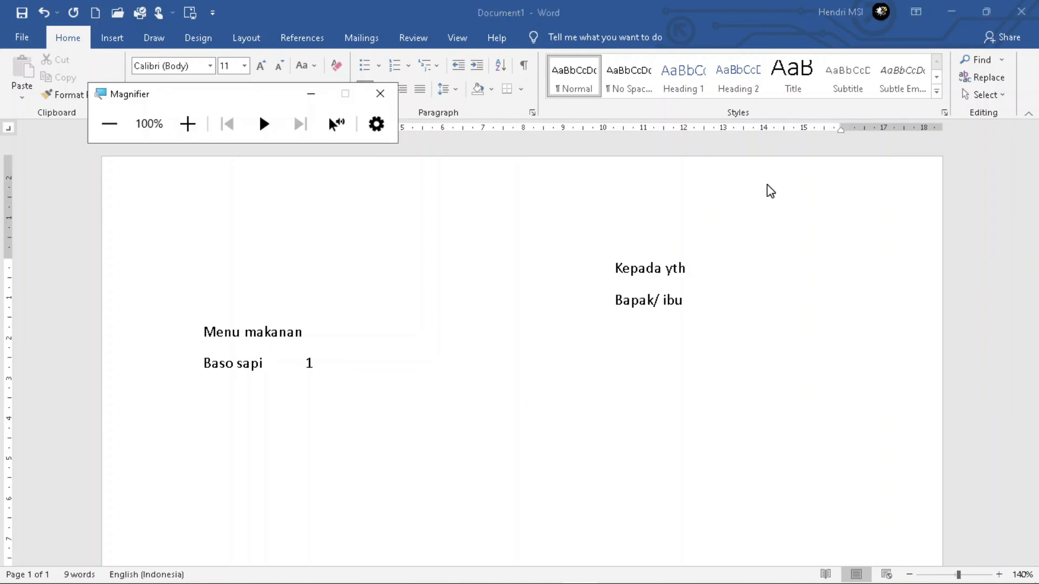